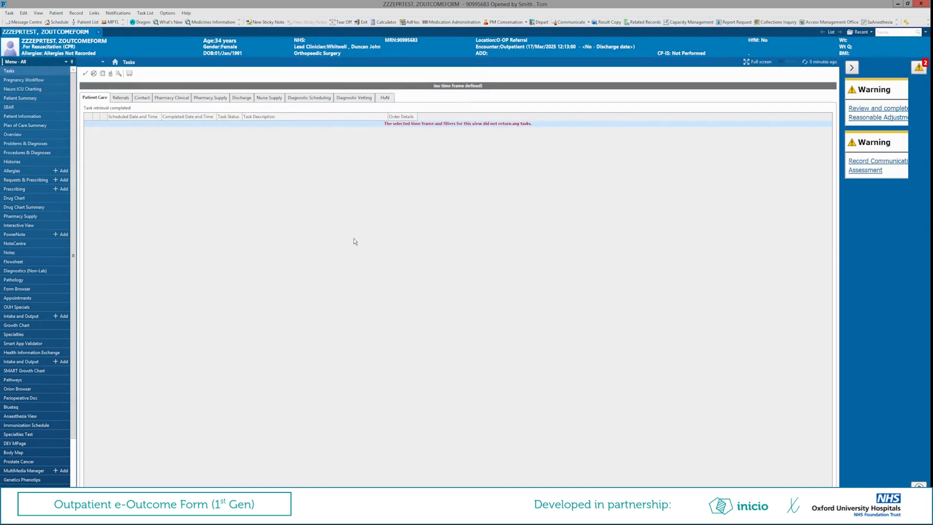
- Open the OP Outcome Form (NOC only) for the current patient
{"action": "left_click", "coordinate": [73, 453]}
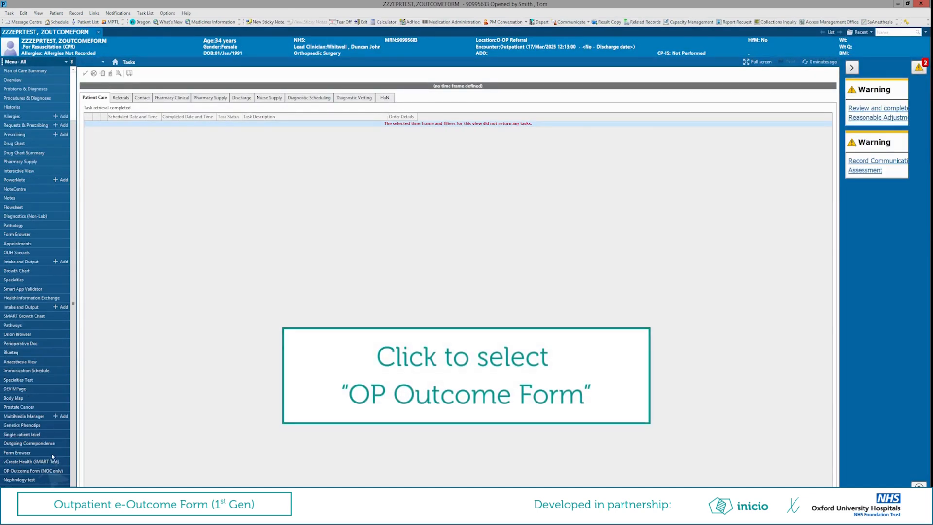
{"action": "left_click", "coordinate": [29, 471]}
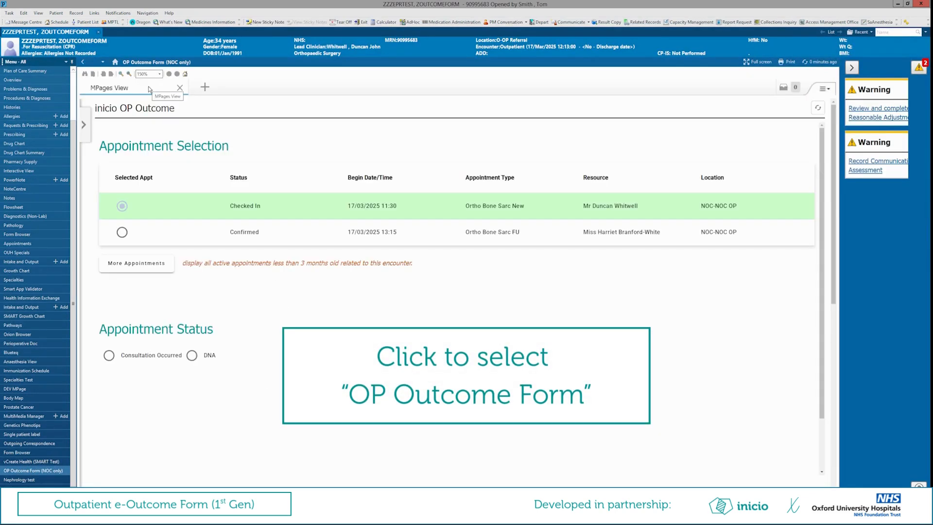
- Try the page zoom at 125% and 150%, and expand and collapse the list of further active appointments for this encounter
{"action": "left_click", "coordinate": [122, 75]}
{"action": "left_click", "coordinate": [122, 75]}
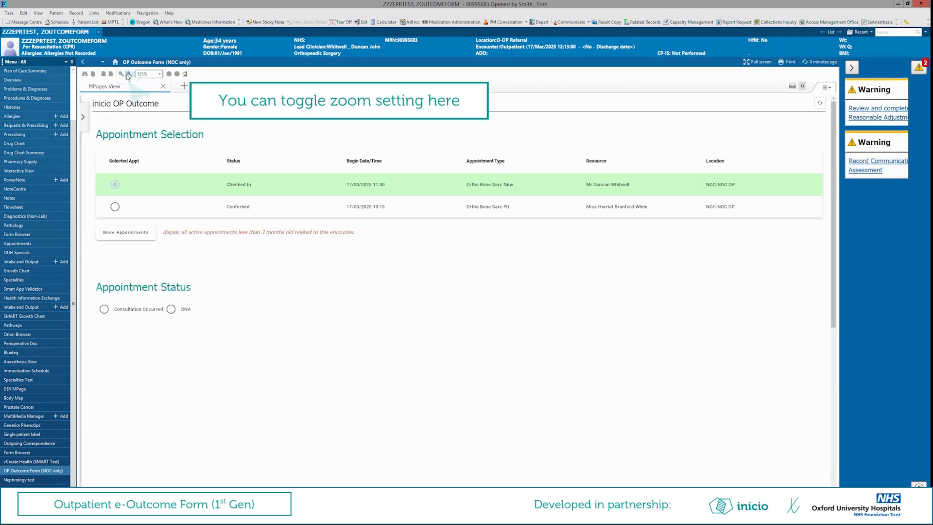
{"action": "left_click", "coordinate": [128, 75]}
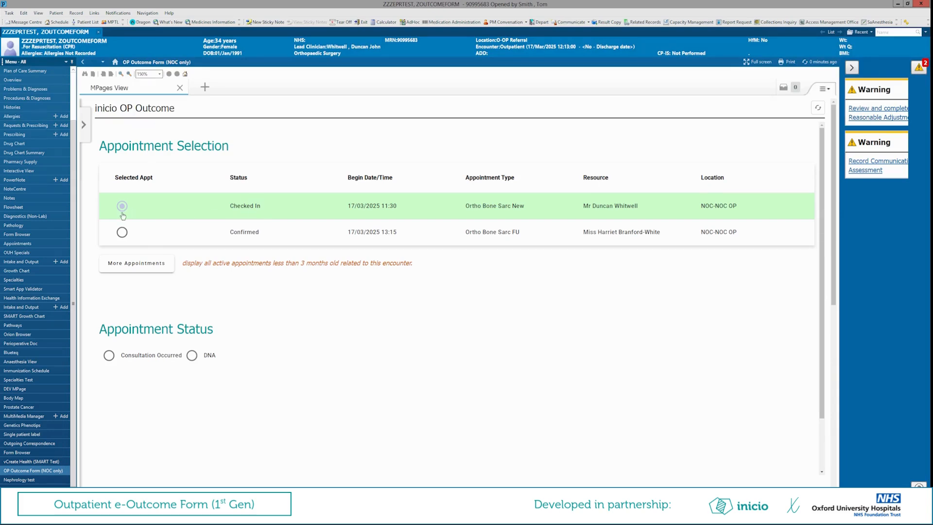
{"action": "left_click", "coordinate": [145, 267]}
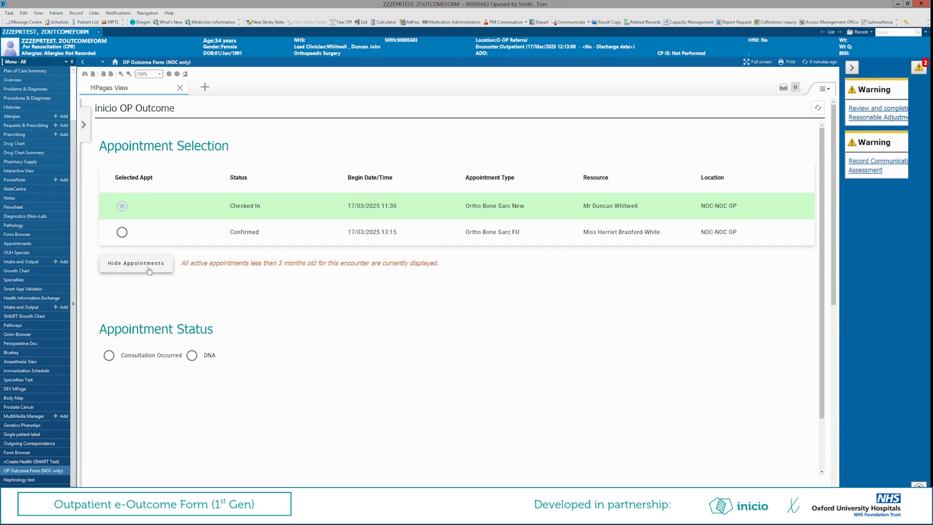
{"action": "left_click", "coordinate": [147, 266]}
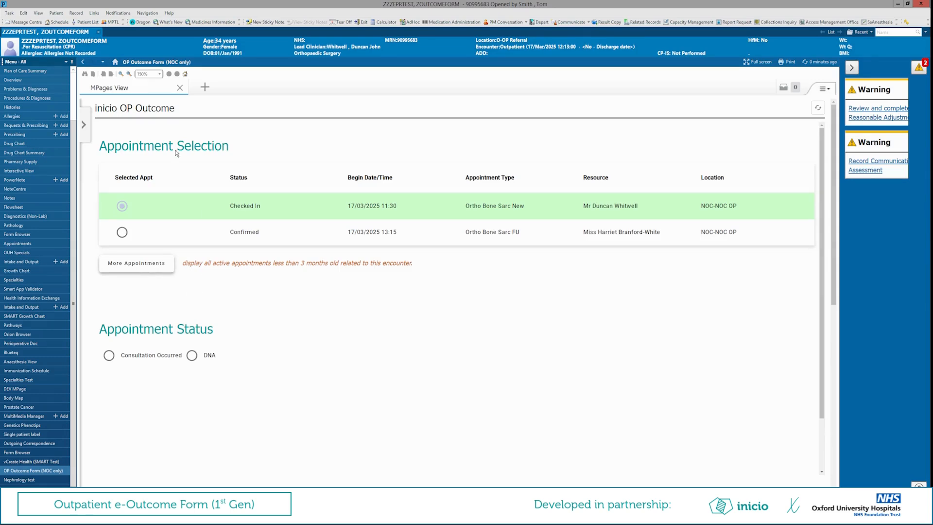
- Set the appointment status to Consultation Occurred and answer Yes to an outpatient procedure having been carried out
{"action": "left_click", "coordinate": [120, 75]}
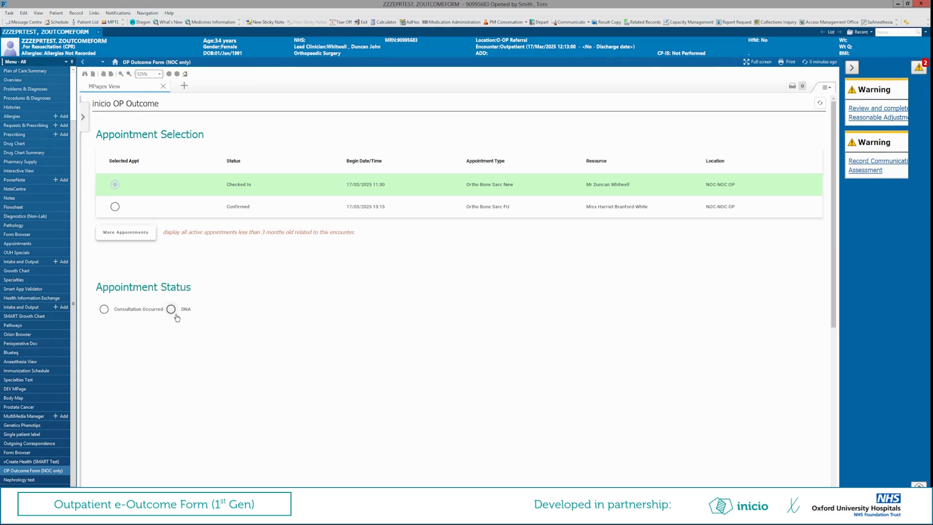
{"action": "left_click", "coordinate": [104, 310]}
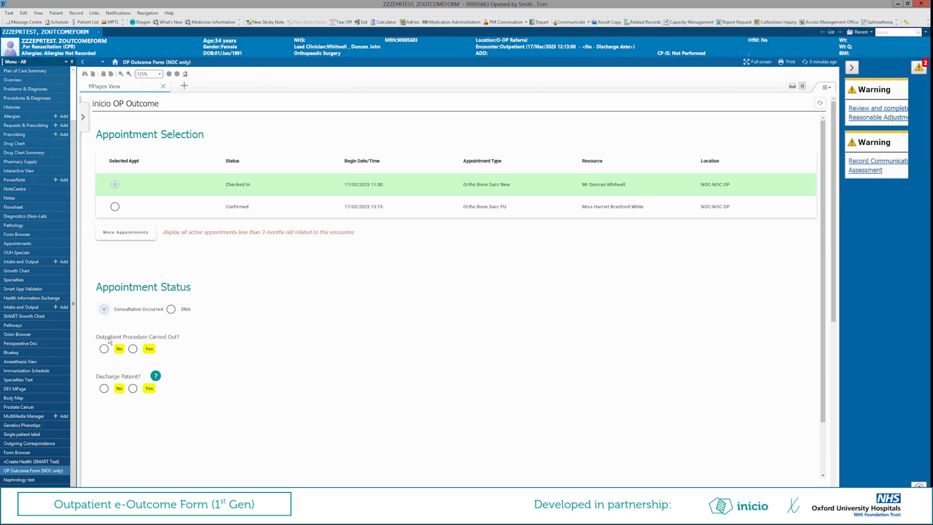
{"action": "left_click", "coordinate": [133, 349]}
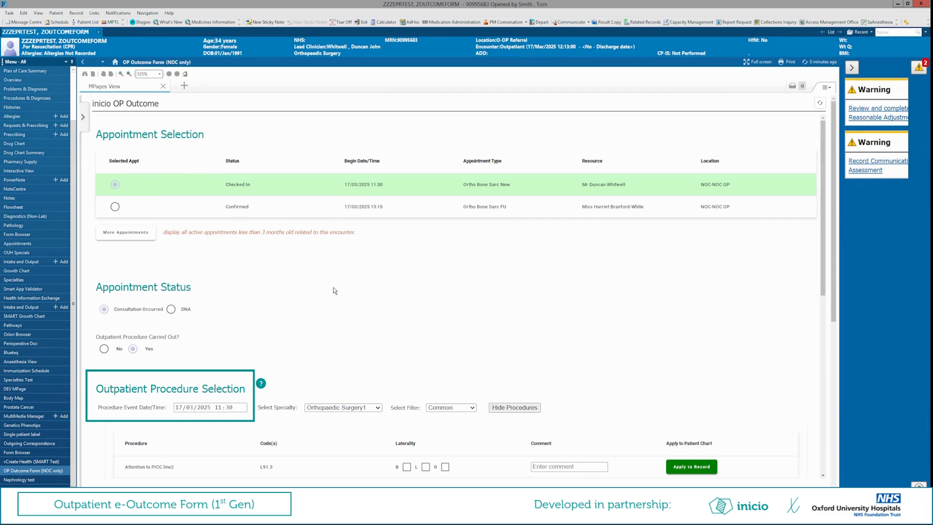
- Review the available specialties and procedure filters and the help text for the Outpatient Procedure Selection section
{"action": "left_click", "coordinate": [379, 407]}
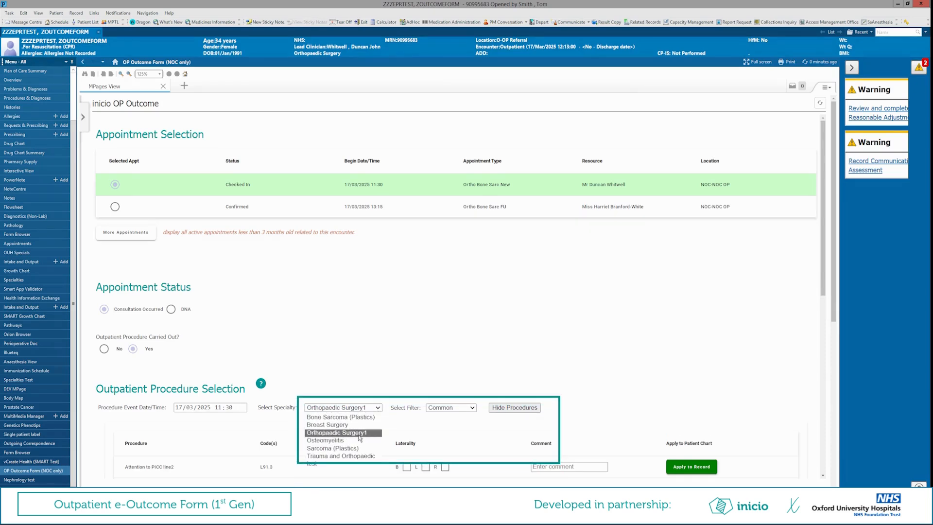
{"action": "left_click", "coordinate": [370, 391]}
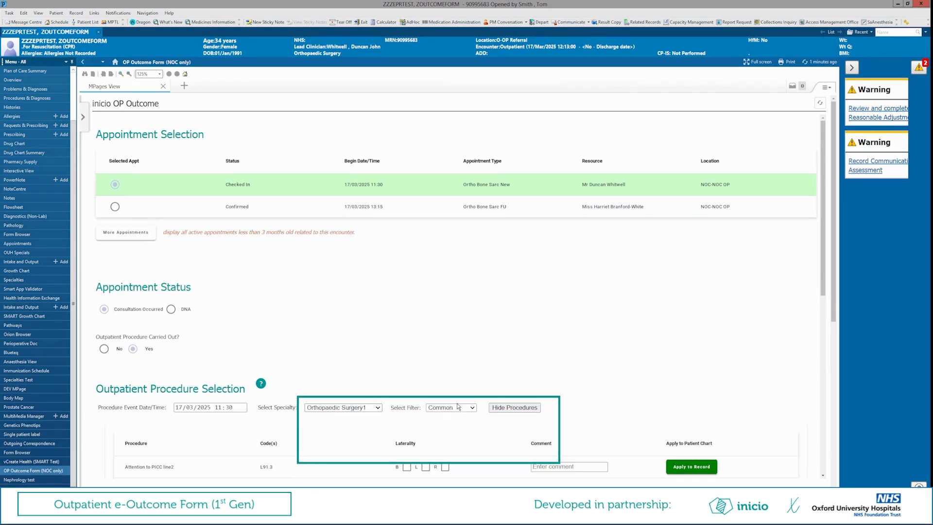
{"action": "left_click", "coordinate": [471, 408]}
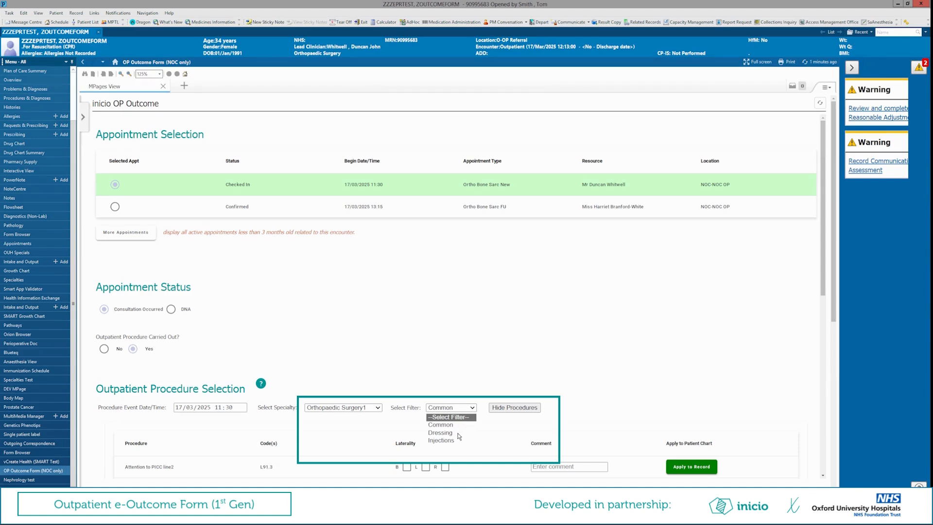
{"action": "left_click", "coordinate": [416, 371]}
{"action": "mouse_move", "coordinate": [264, 387]}
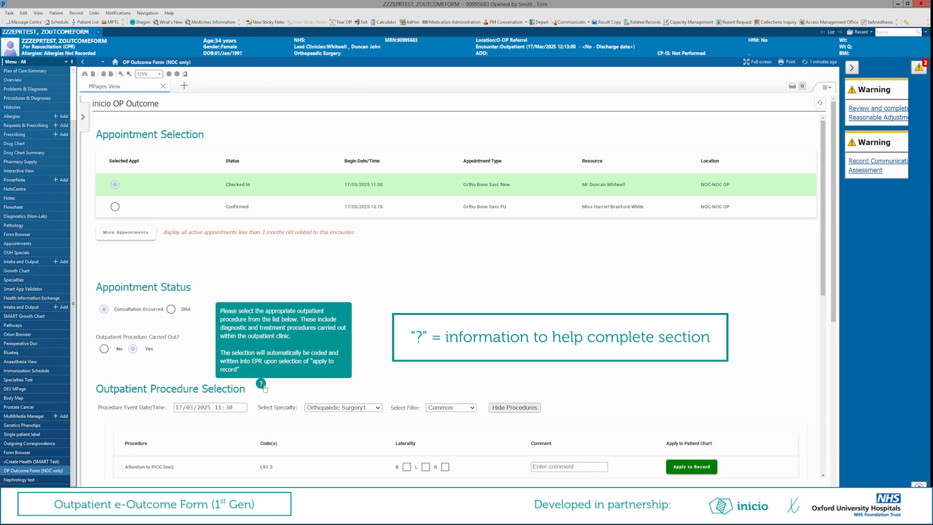
- Record Toe Nail Removal with right laterality and the comment "test" to the patient chart
{"action": "scroll", "coordinate": [353, 340], "scroll_direction": "down", "scroll_amount": 3}
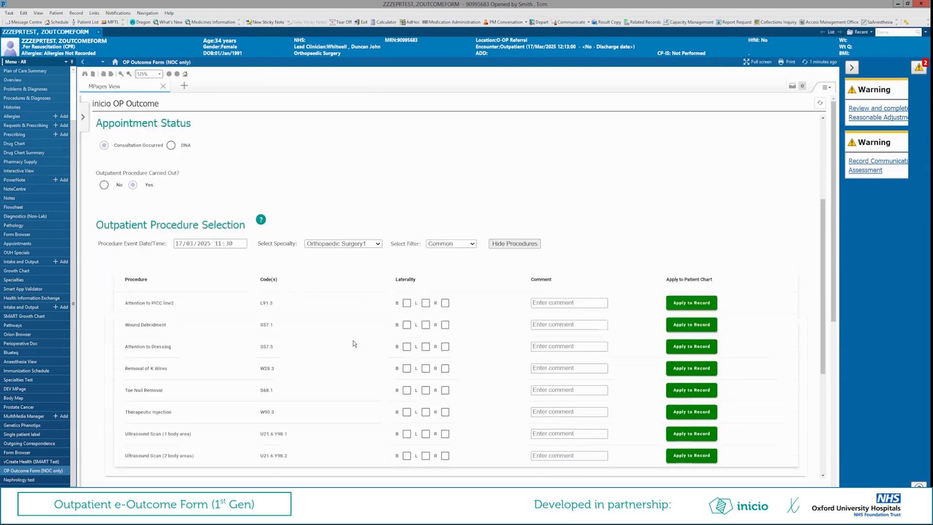
{"action": "scroll", "coordinate": [352, 343], "scroll_direction": "down", "scroll_amount": 1}
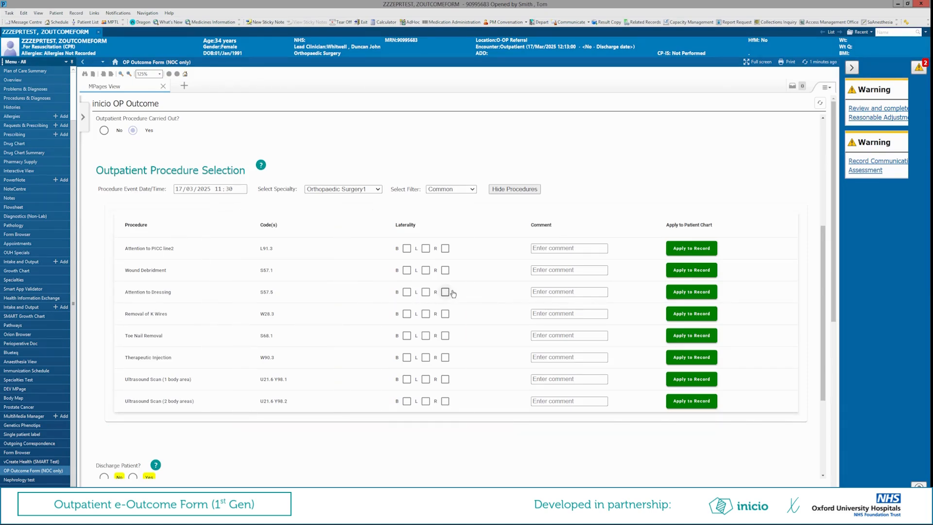
{"action": "left_click", "coordinate": [445, 335]}
{"action": "left_click", "coordinate": [569, 335]}
{"action": "type", "text": "test"}
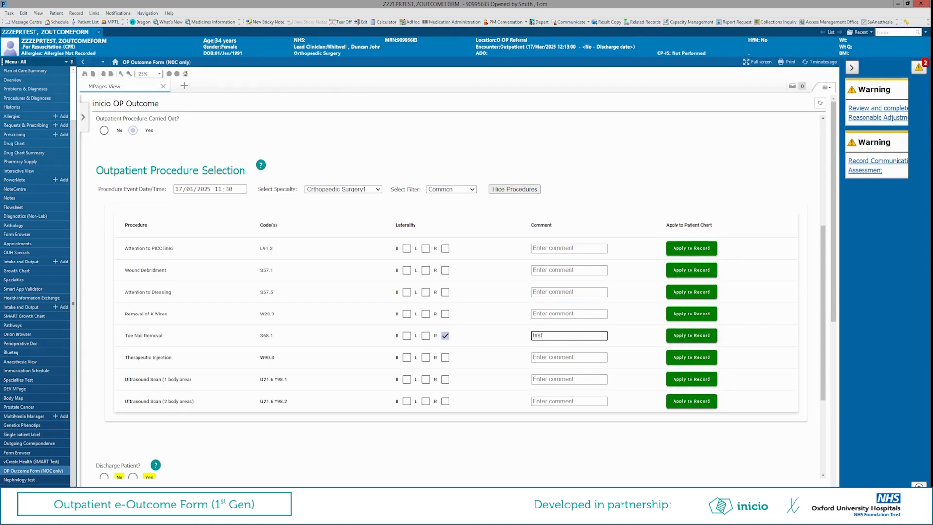
{"action": "left_click", "coordinate": [692, 339]}
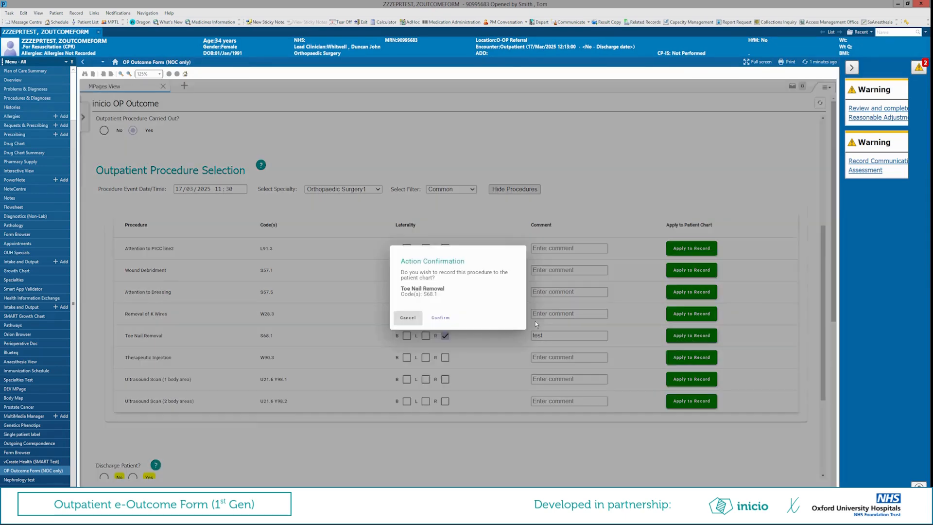
{"action": "left_click", "coordinate": [439, 318]}
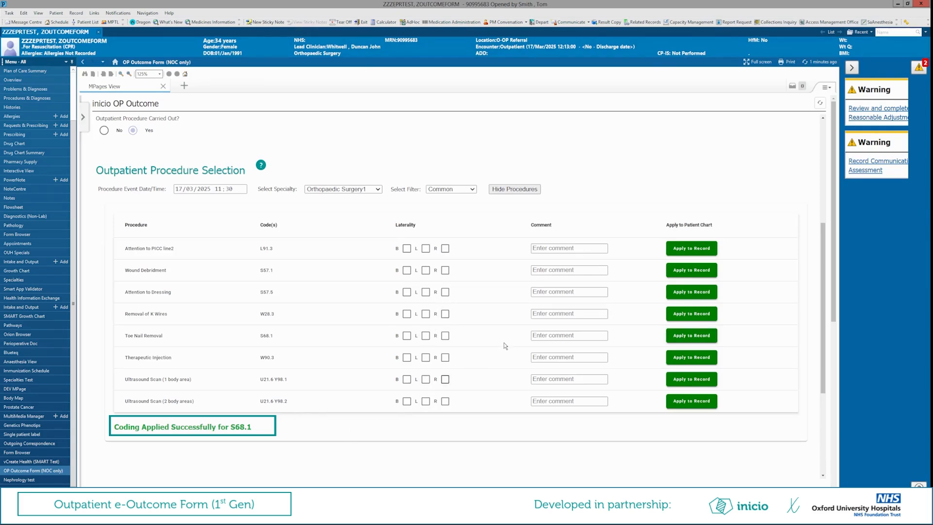
- Try to record Toe Nail Removal with right laterality a second time for the same appointment
{"action": "left_click", "coordinate": [445, 336]}
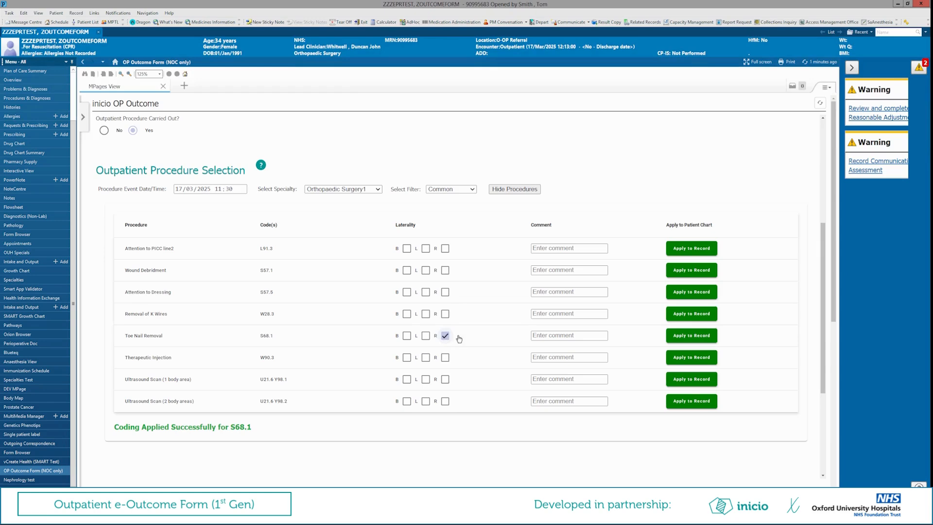
{"action": "left_click", "coordinate": [691, 336]}
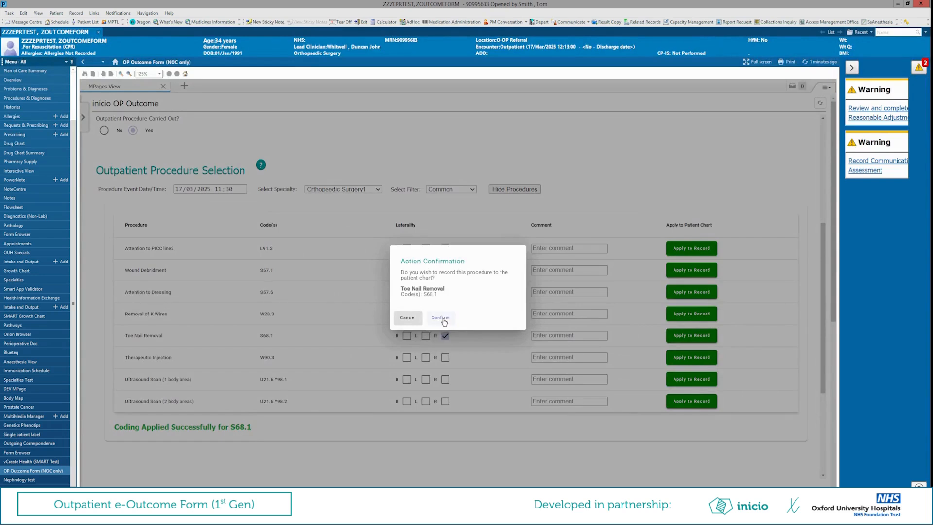
{"action": "left_click", "coordinate": [440, 318]}
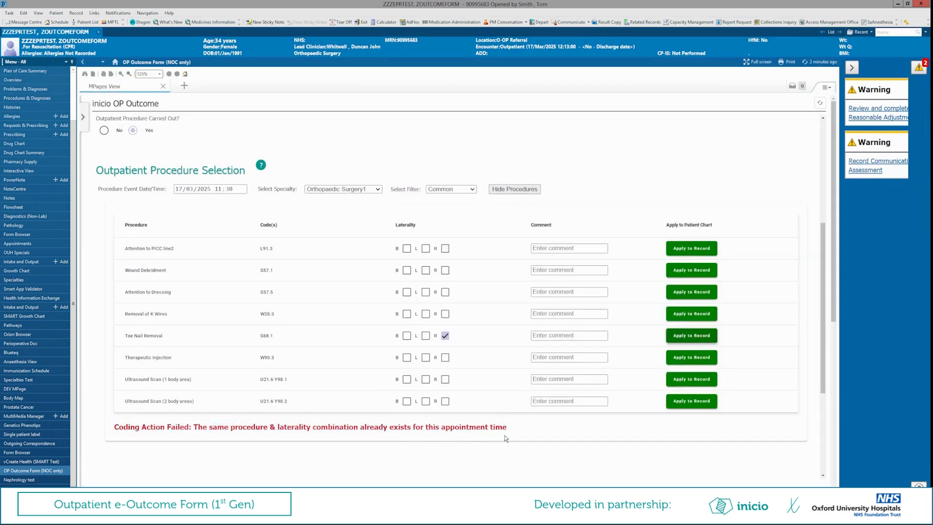
- With the procedure list hidden, answer No to discharging the patient and set the next step to Awaiting Diagnostics
{"action": "scroll", "coordinate": [439, 432], "scroll_direction": "down", "scroll_amount": 1}
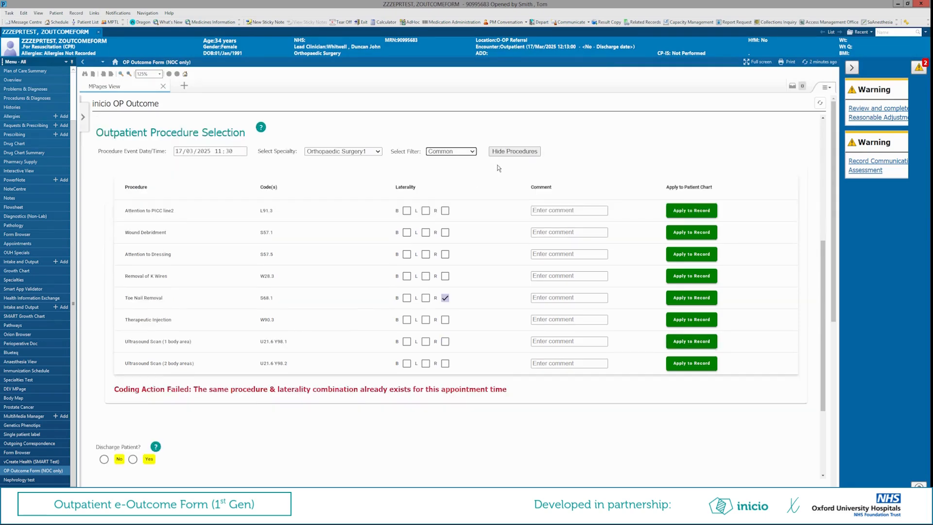
{"action": "left_click", "coordinate": [508, 153]}
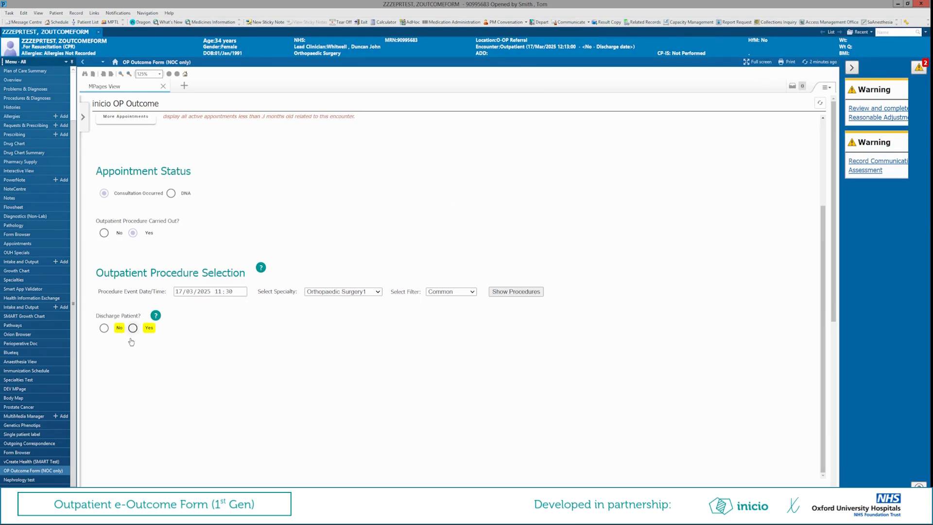
{"action": "left_click", "coordinate": [103, 329]}
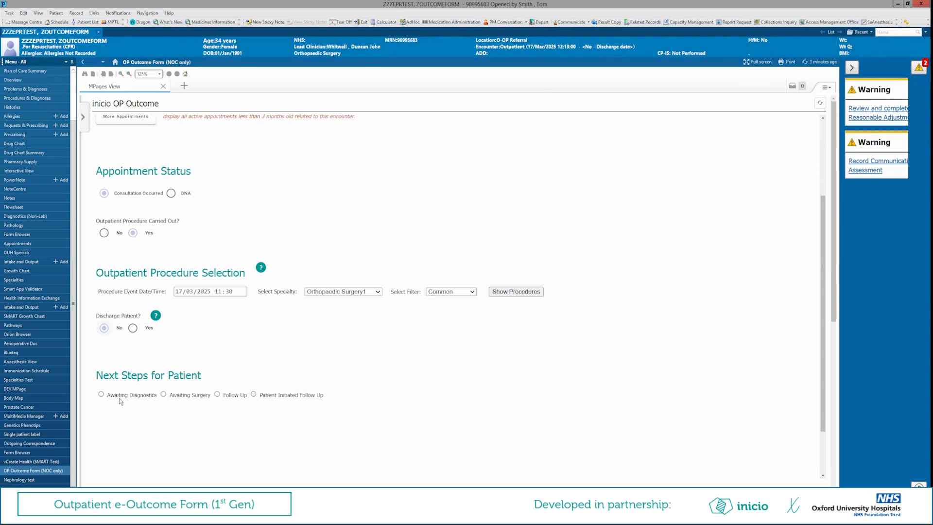
{"action": "left_click", "coordinate": [101, 395]}
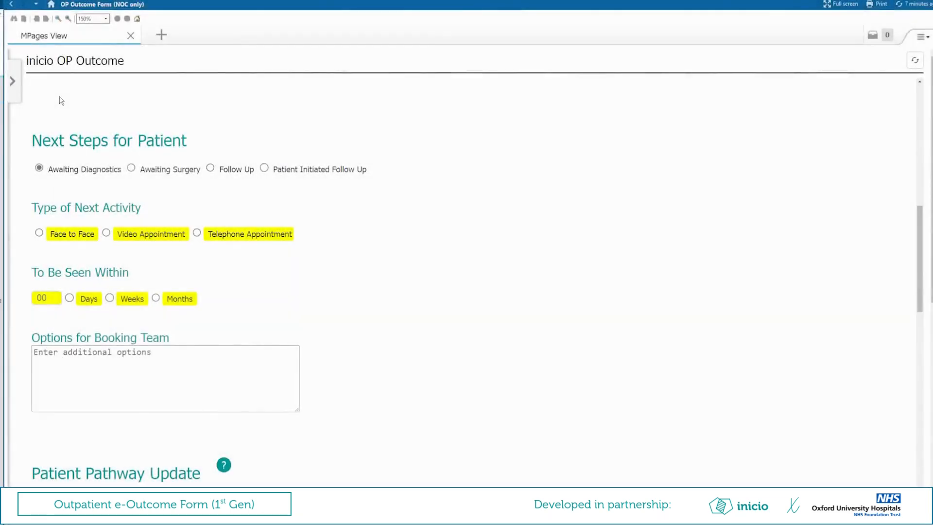
- Try the Awaiting Surgery, Follow Up and Patient Initiated Follow Up options as the patient's next step
{"action": "left_click", "coordinate": [132, 168]}
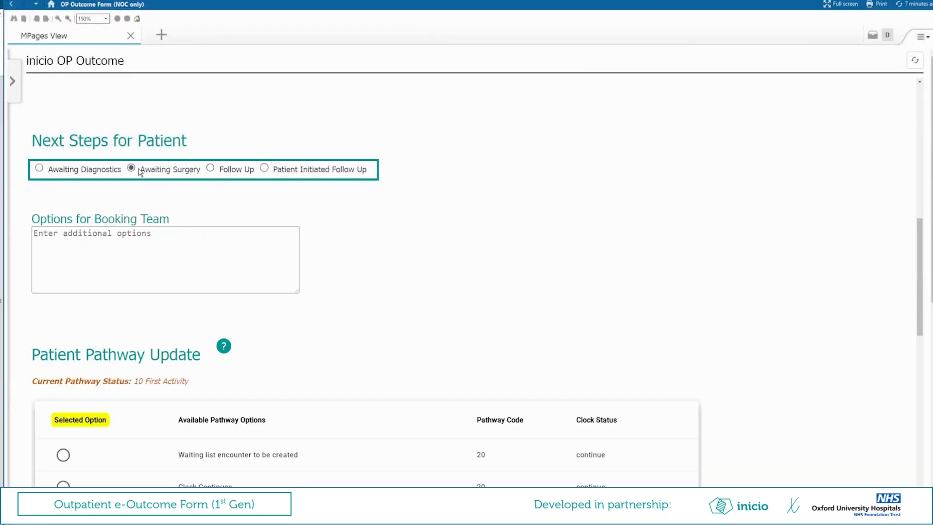
{"action": "left_click", "coordinate": [211, 168]}
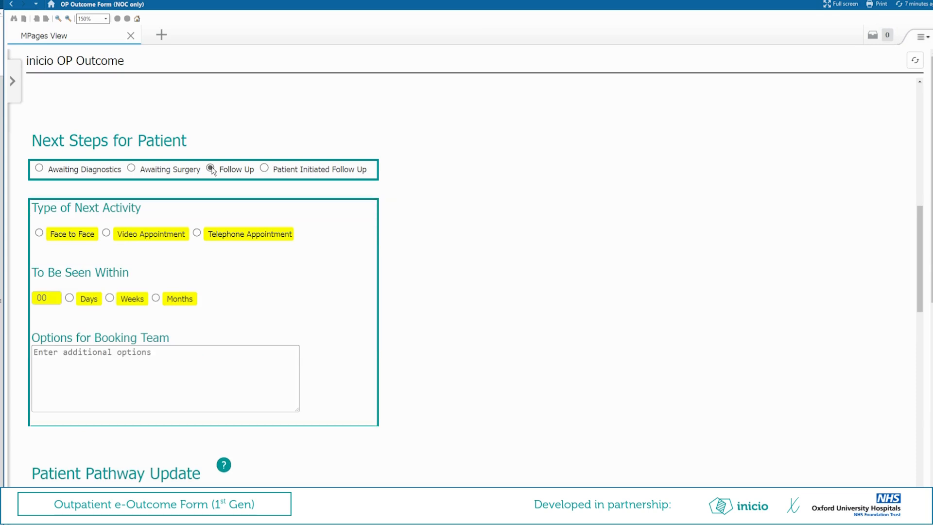
{"action": "left_click", "coordinate": [264, 169]}
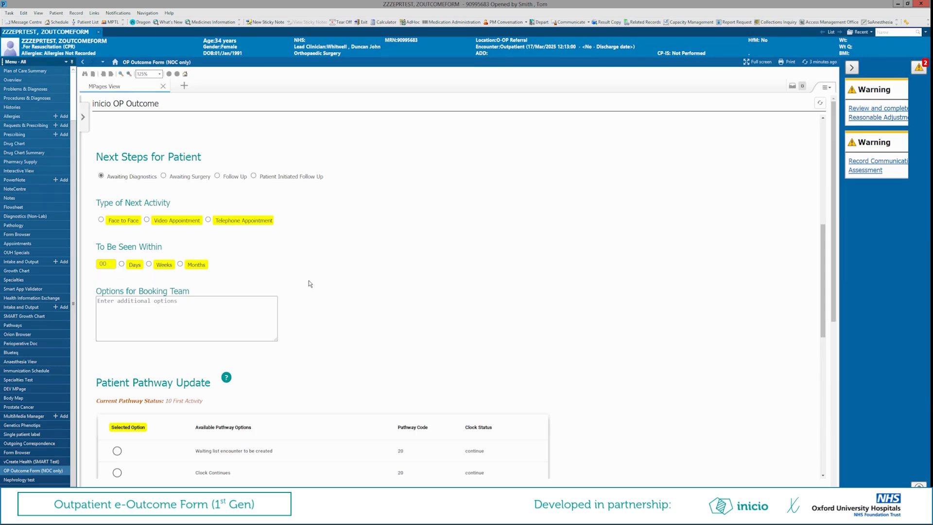
- Select "Refer for diagnostics test" as the pathway option in the Patient Pathway Update section
{"action": "scroll", "coordinate": [310, 283], "scroll_direction": "down", "scroll_amount": 1}
{"action": "scroll", "coordinate": [309, 283], "scroll_direction": "down", "scroll_amount": 2}
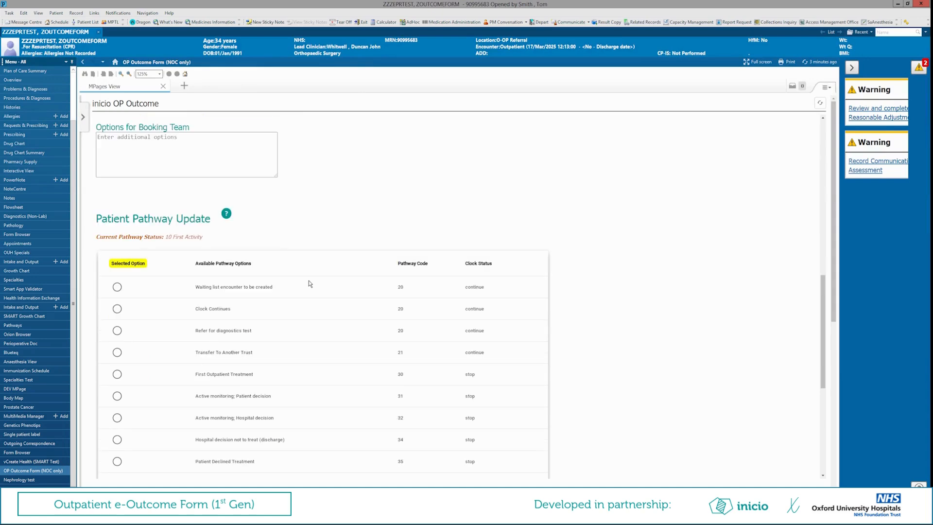
{"action": "scroll", "coordinate": [309, 284], "scroll_direction": "down", "scroll_amount": 3}
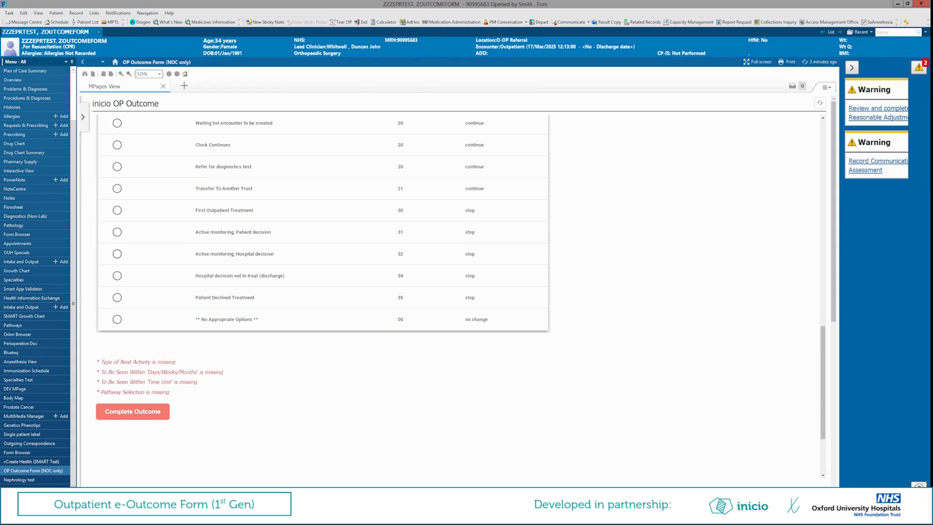
{"action": "left_click", "coordinate": [117, 168]}
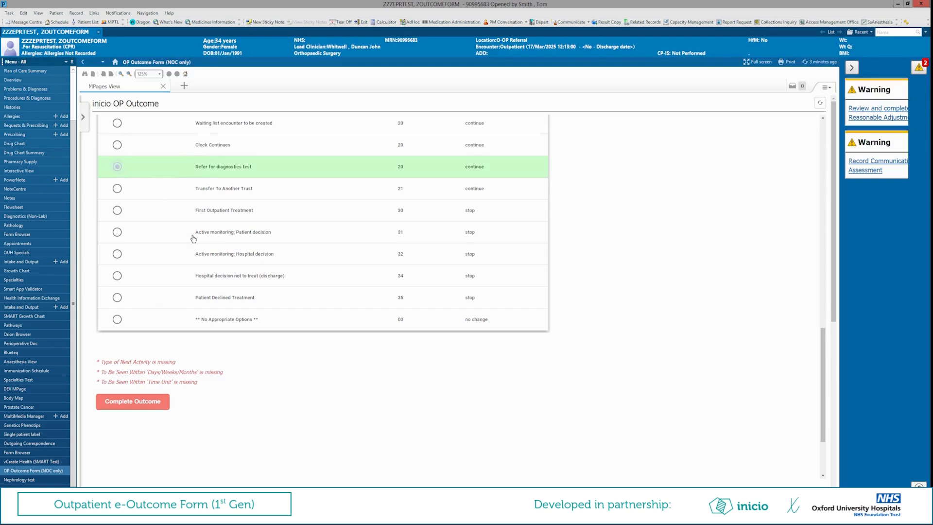
- Set the type of next activity to Video Appointment
{"action": "scroll", "coordinate": [198, 309], "scroll_direction": "up", "scroll_amount": 1}
{"action": "scroll", "coordinate": [198, 309], "scroll_direction": "up", "scroll_amount": 5}
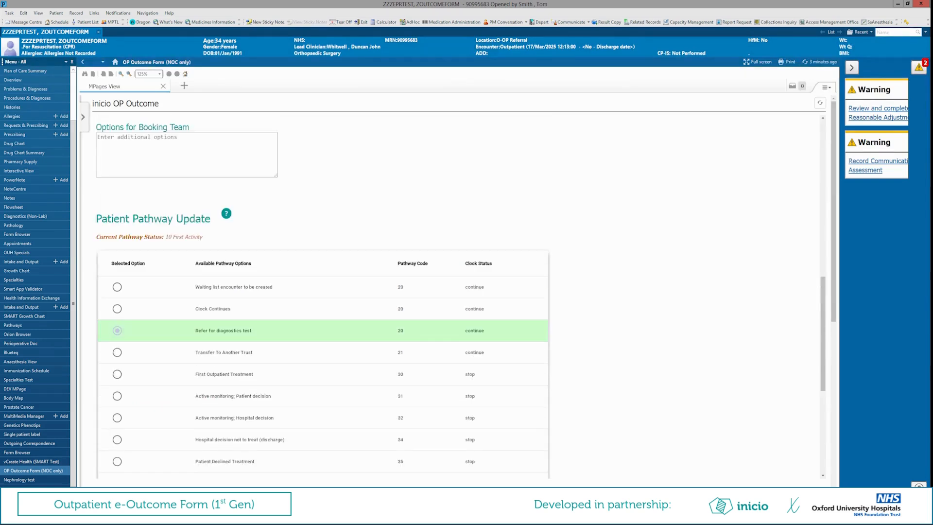
{"action": "scroll", "coordinate": [198, 309], "scroll_direction": "up", "scroll_amount": 1}
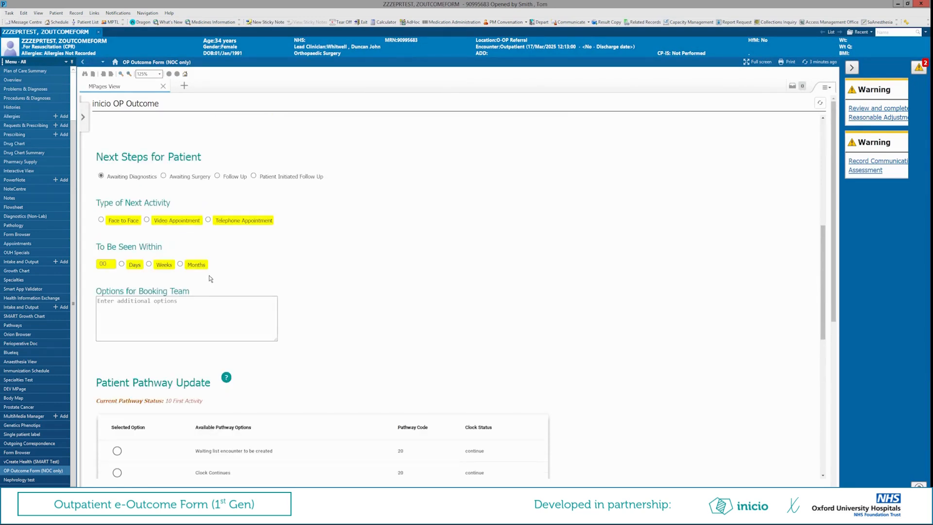
{"action": "left_click", "coordinate": [146, 220]}
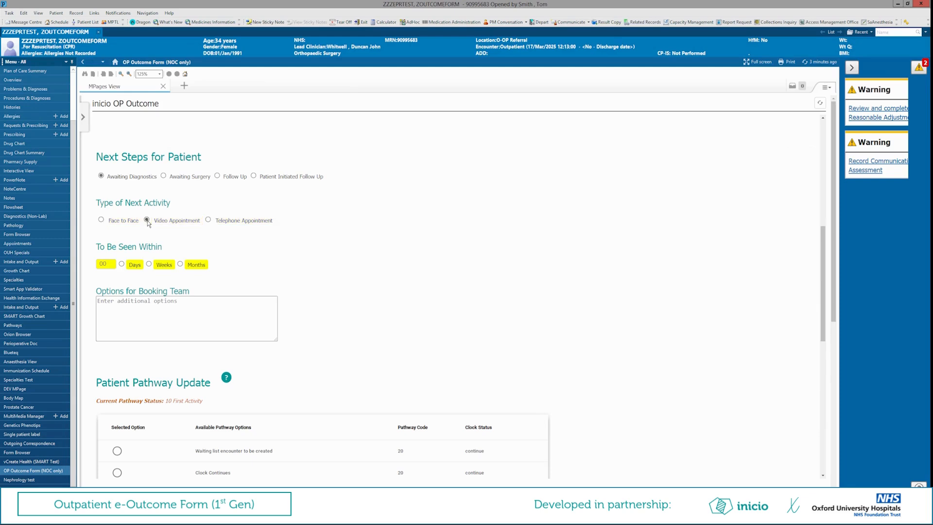
- Set the patient to be seen within 6 weeks and enter "testing testing" as the options for the booking team
{"action": "left_click", "coordinate": [112, 263]}
{"action": "left_click", "coordinate": [112, 263]}
{"action": "left_click", "coordinate": [112, 263]}
{"action": "left_click", "coordinate": [149, 265]}
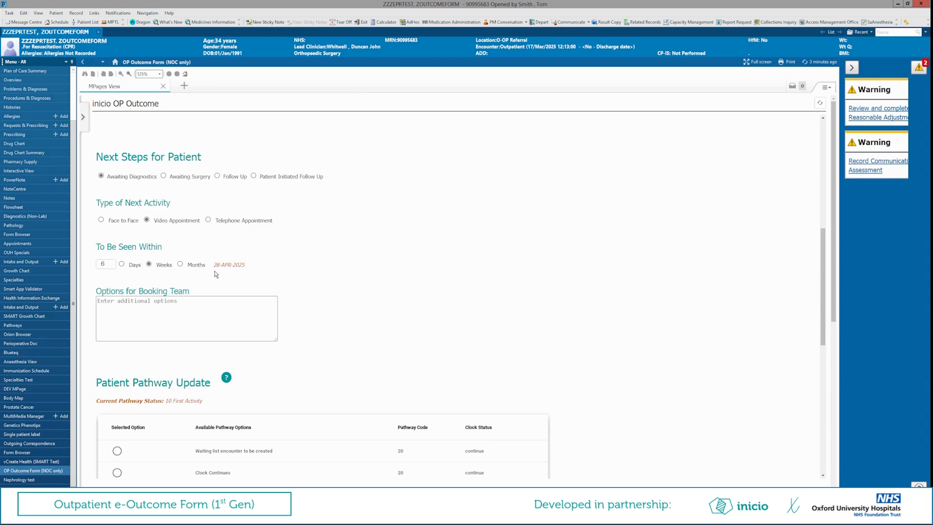
{"action": "left_click_drag", "start_coordinate": [244, 268], "coordinate": [246, 268]}
{"action": "left_click", "coordinate": [248, 272]}
{"action": "left_click", "coordinate": [212, 302]}
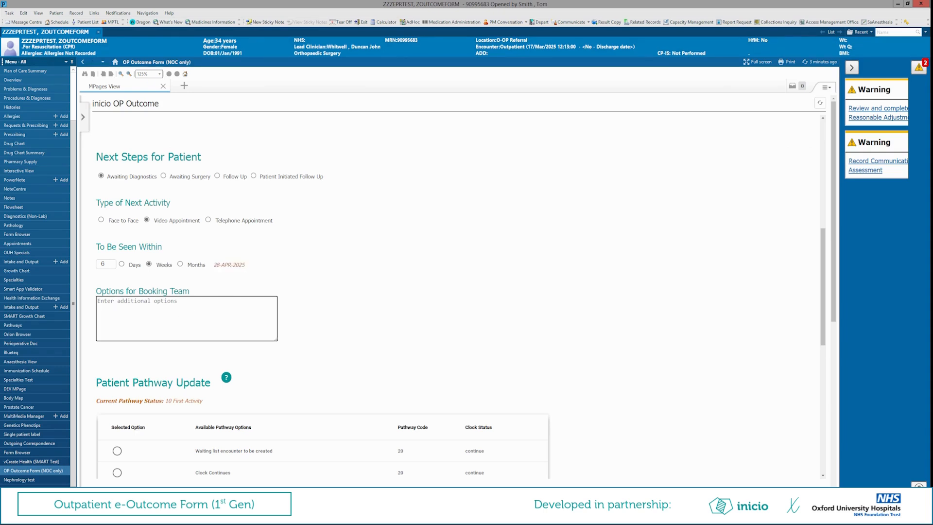
{"action": "type", "text": "testing testing"}
- Complete the outcome with the diagnostics referral pathway option and confirm finalising it
{"action": "scroll", "coordinate": [284, 295], "scroll_direction": "down", "scroll_amount": 3}
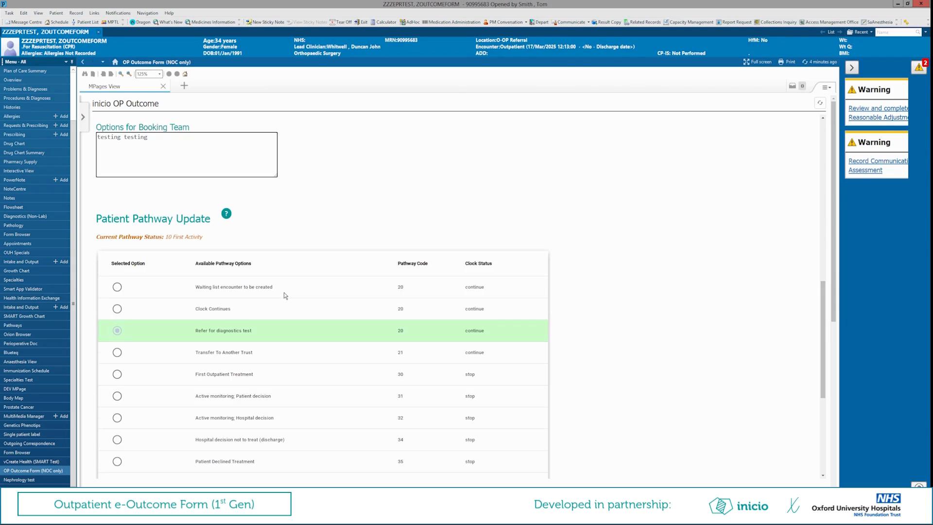
{"action": "scroll", "coordinate": [285, 295], "scroll_direction": "down", "scroll_amount": 3}
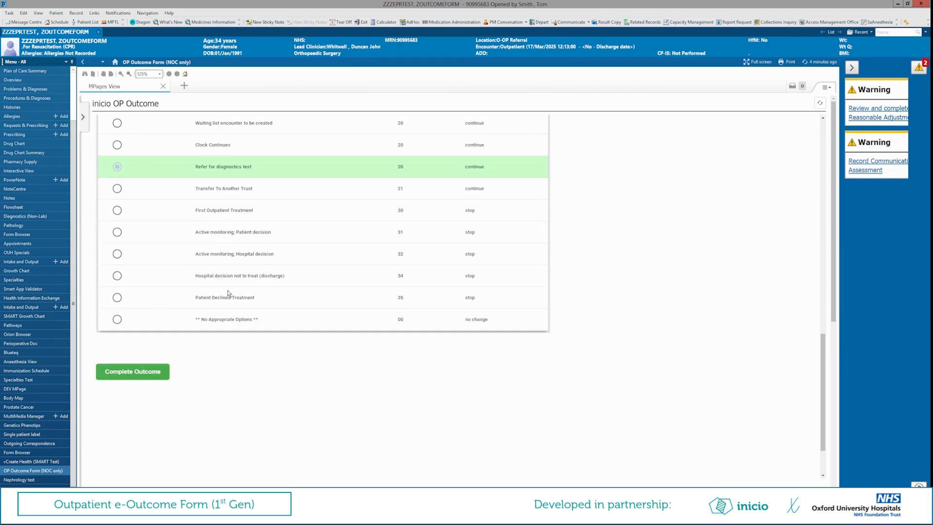
{"action": "left_click", "coordinate": [163, 379]}
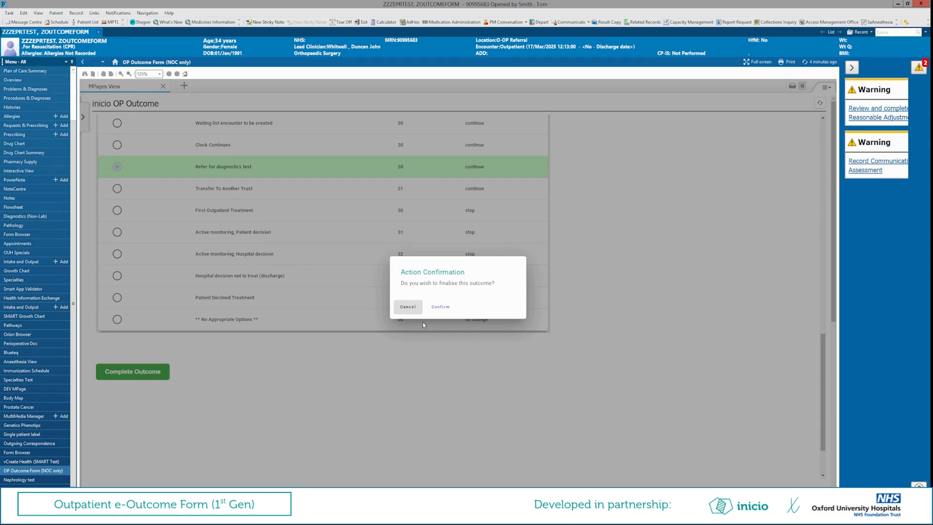
{"action": "left_click", "coordinate": [441, 306]}
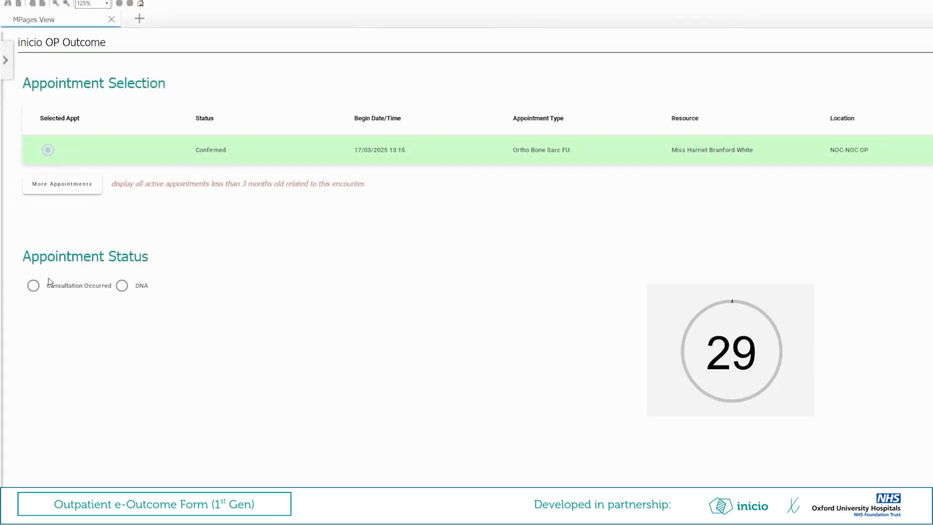
- For the confirmed 17/03/2025 13:15 appointment, record that the consultation occurred, with no outpatient procedure carried out and the patient discharged
{"action": "left_click", "coordinate": [33, 285]}
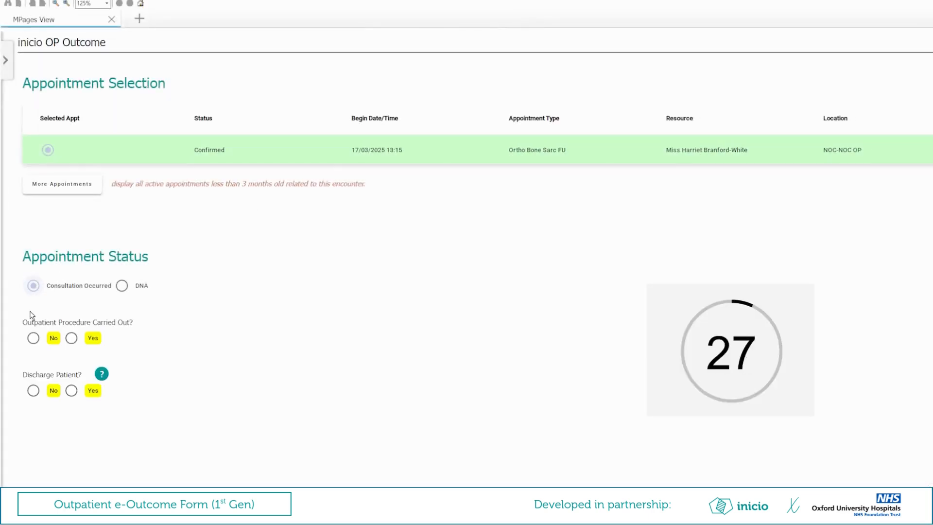
{"action": "left_click", "coordinate": [33, 338]}
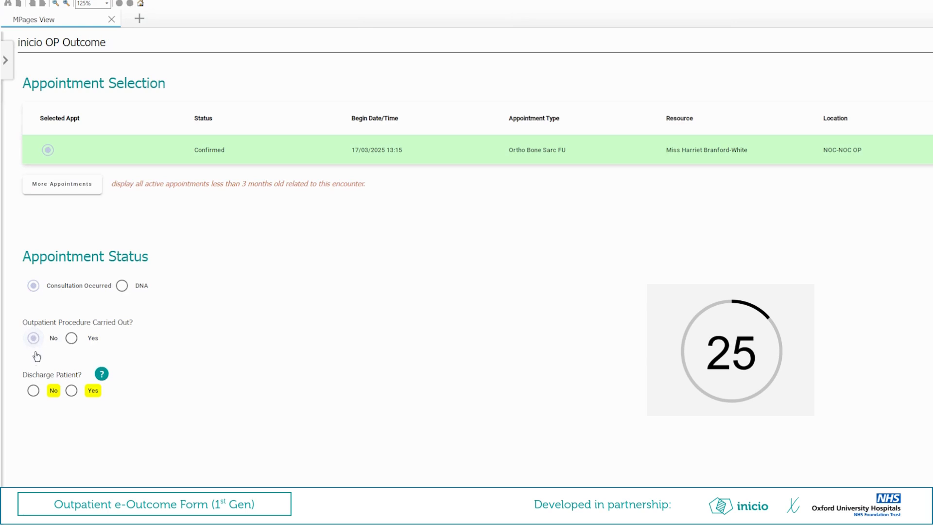
{"action": "left_click", "coordinate": [72, 391]}
- Select "Hospital decision not to treat (discharge)" as the pathway option in the Patient Pathway Update section
{"action": "scroll", "coordinate": [149, 372], "scroll_direction": "down", "scroll_amount": 1}
{"action": "scroll", "coordinate": [148, 373], "scroll_direction": "down", "scroll_amount": 3}
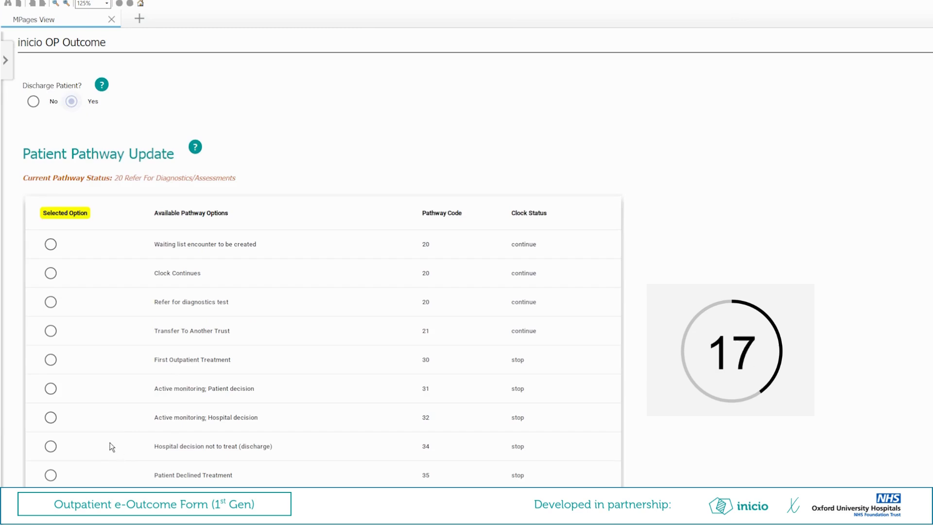
{"action": "left_click", "coordinate": [53, 446]}
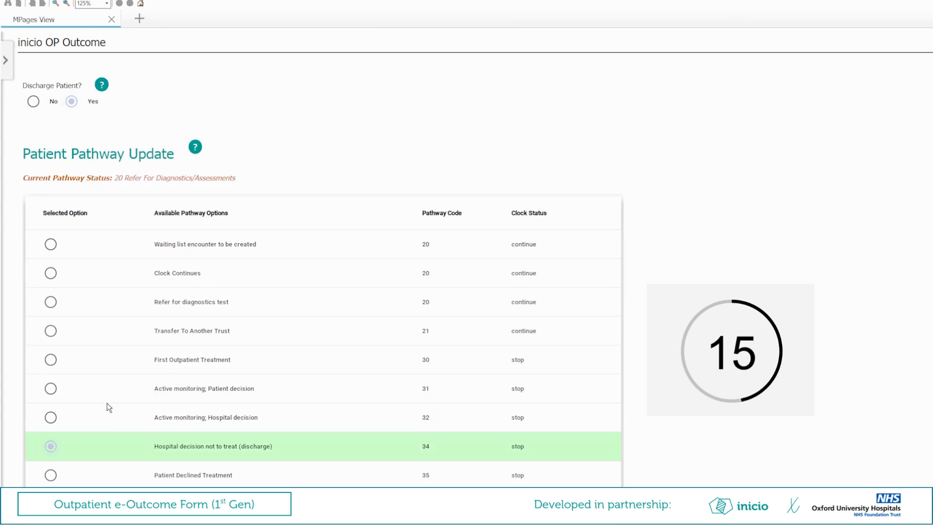
- Complete the discharge outcome for the appointment and confirm finalising it
{"action": "scroll", "coordinate": [109, 398], "scroll_direction": "down", "scroll_amount": 2}
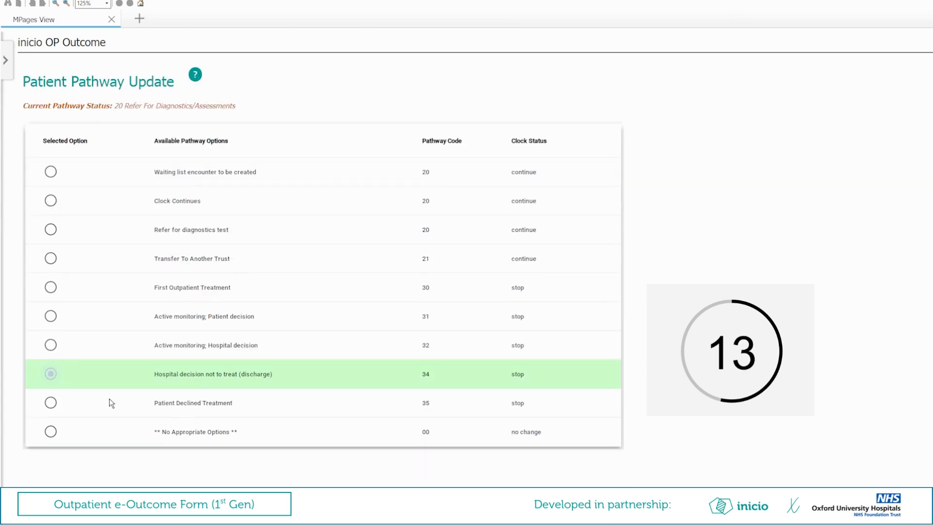
{"action": "scroll", "coordinate": [109, 398], "scroll_direction": "down", "scroll_amount": 2}
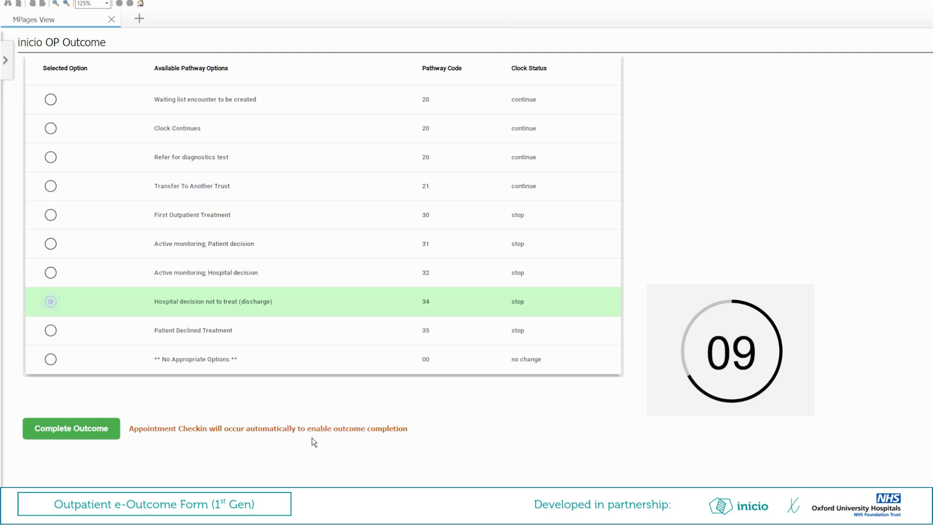
{"action": "left_click", "coordinate": [84, 428]}
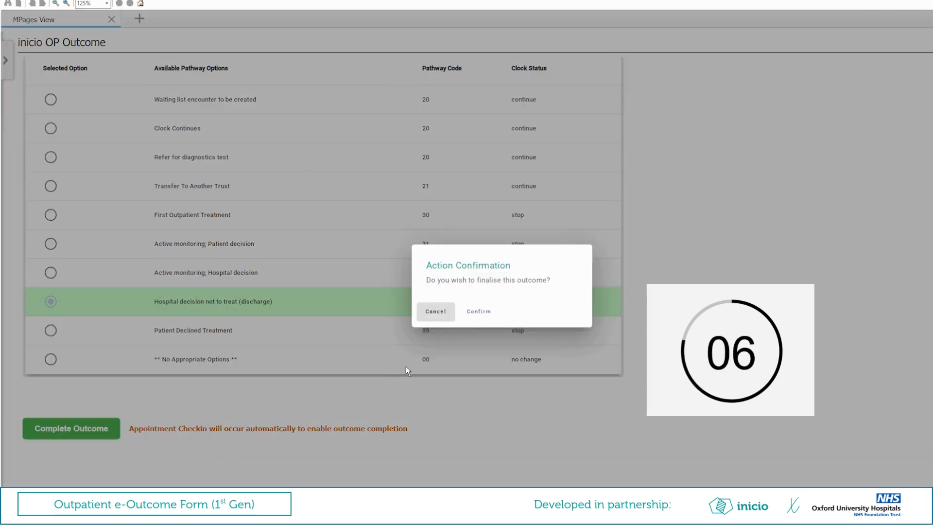
{"action": "left_click", "coordinate": [477, 311]}
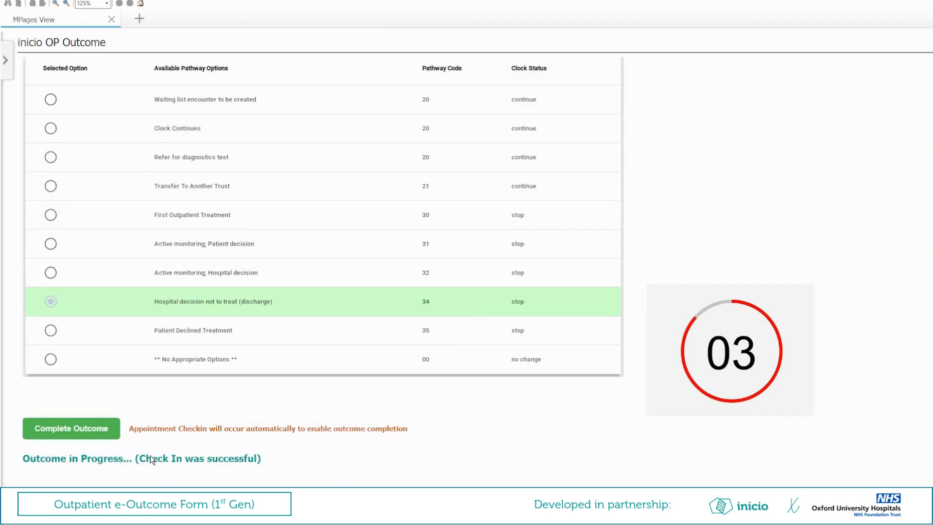